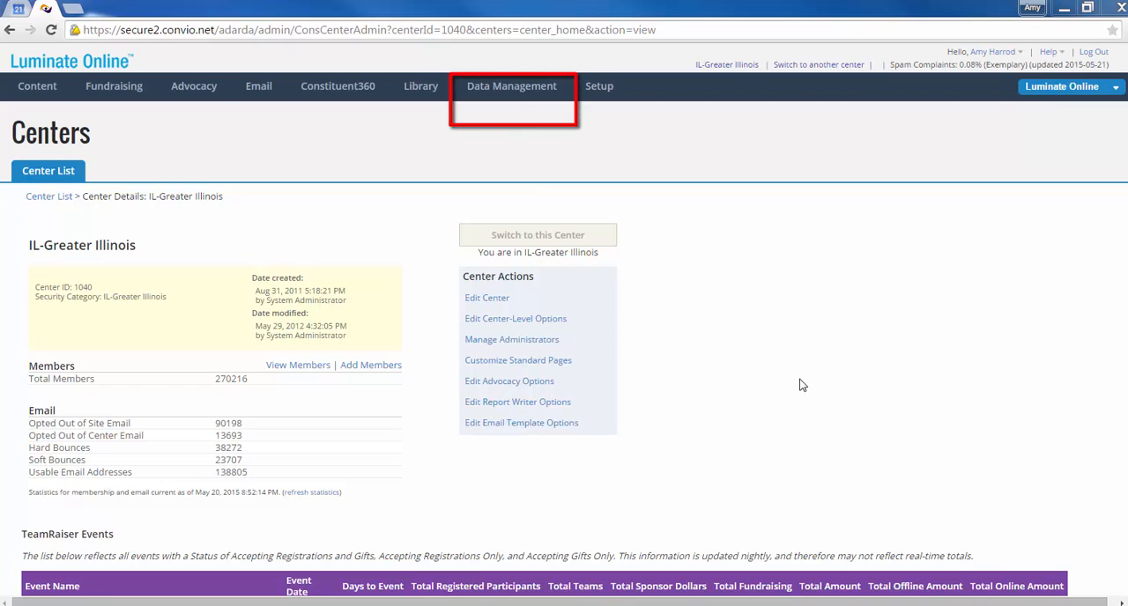
Open the list of syndicated reports in Report Writer.
mouse_move(514, 95)
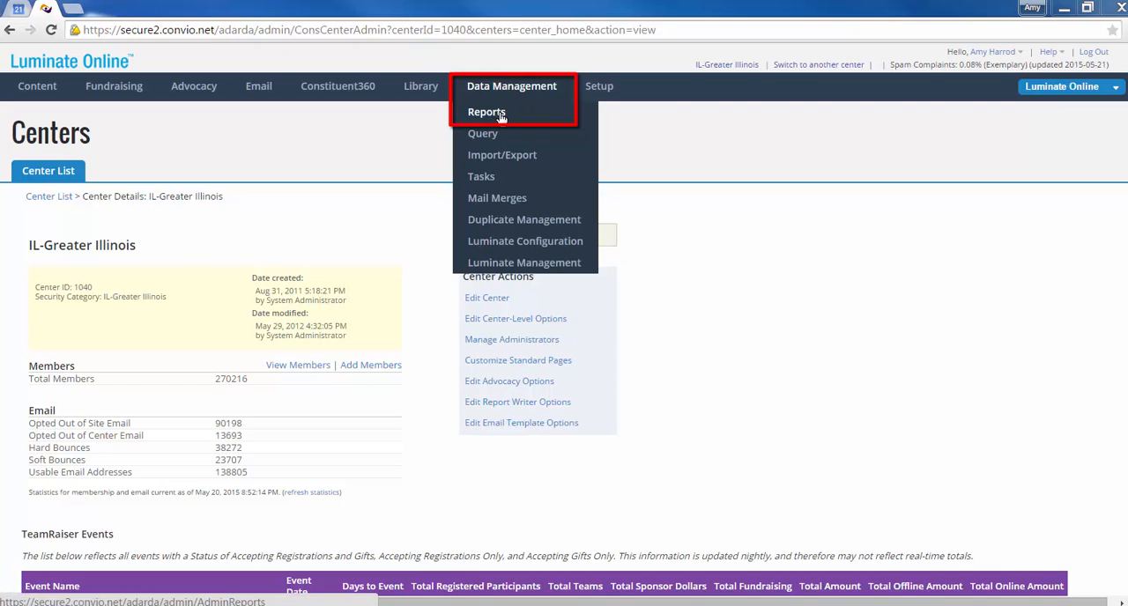
left_click(486, 113)
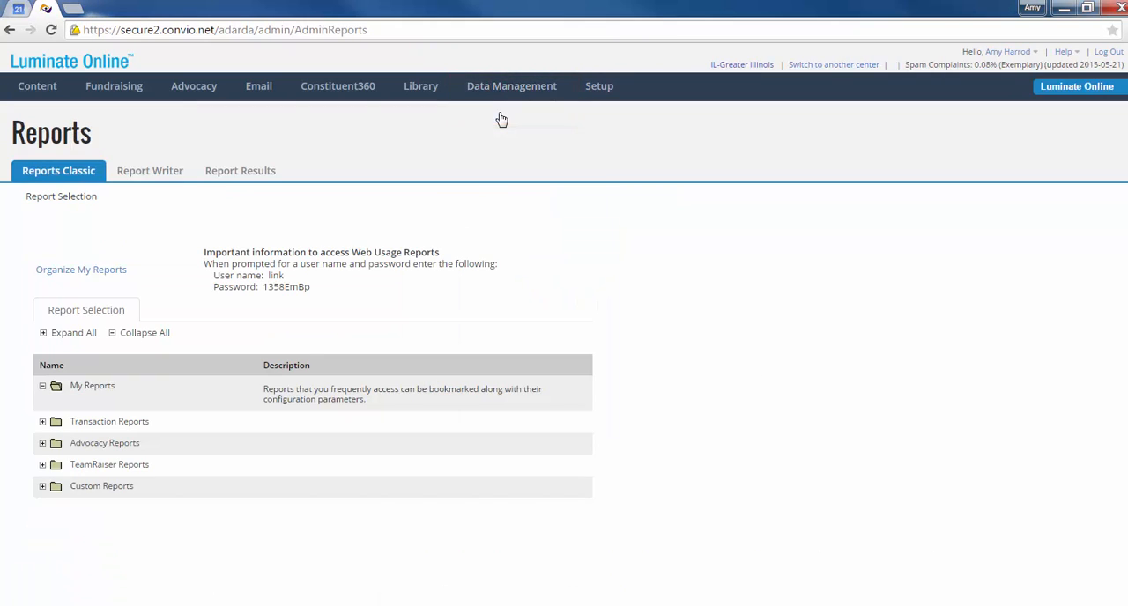
left_click(144, 173)
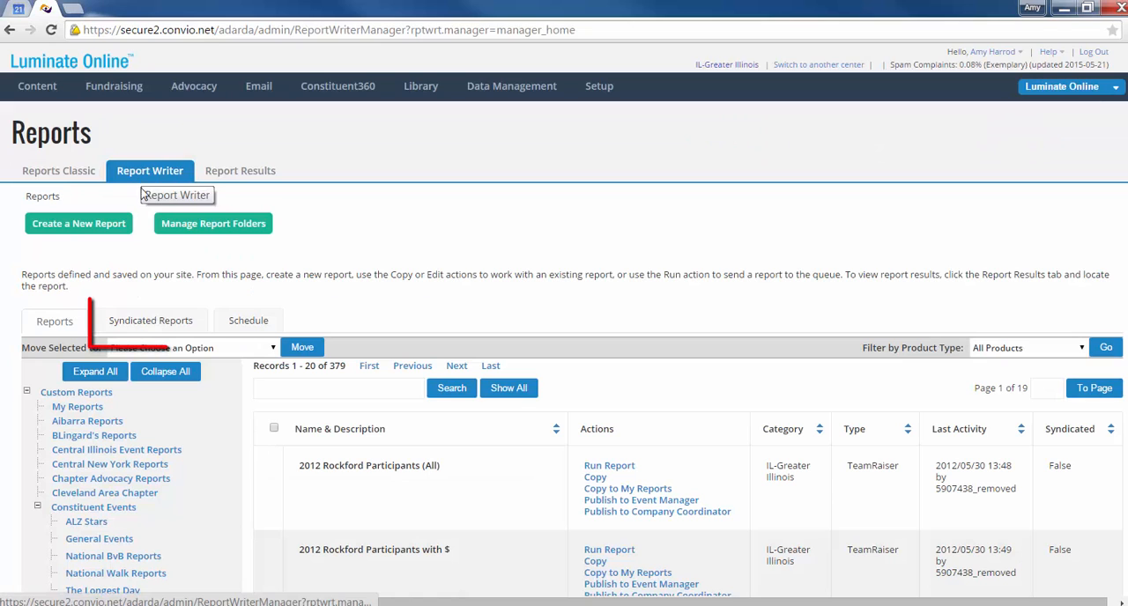
left_click(146, 323)
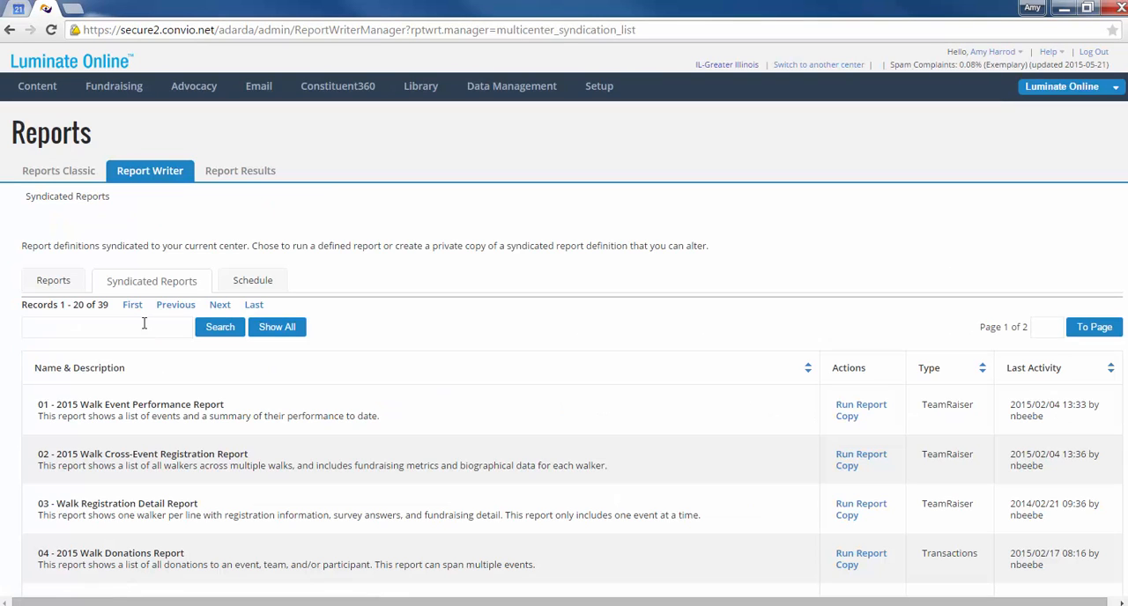
Run the syndicated report "17 - All Companies in Constituent360" immediately, keeping its default label, schedule and sharing settings.
scroll(144, 323, "down", 9)
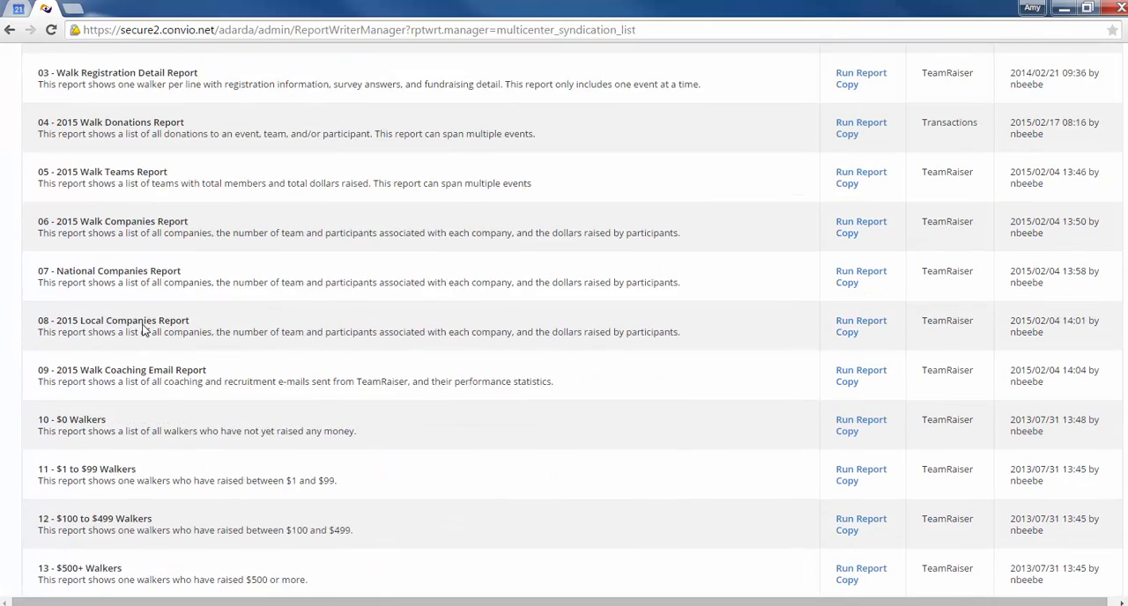
scroll(144, 329, "down", 1)
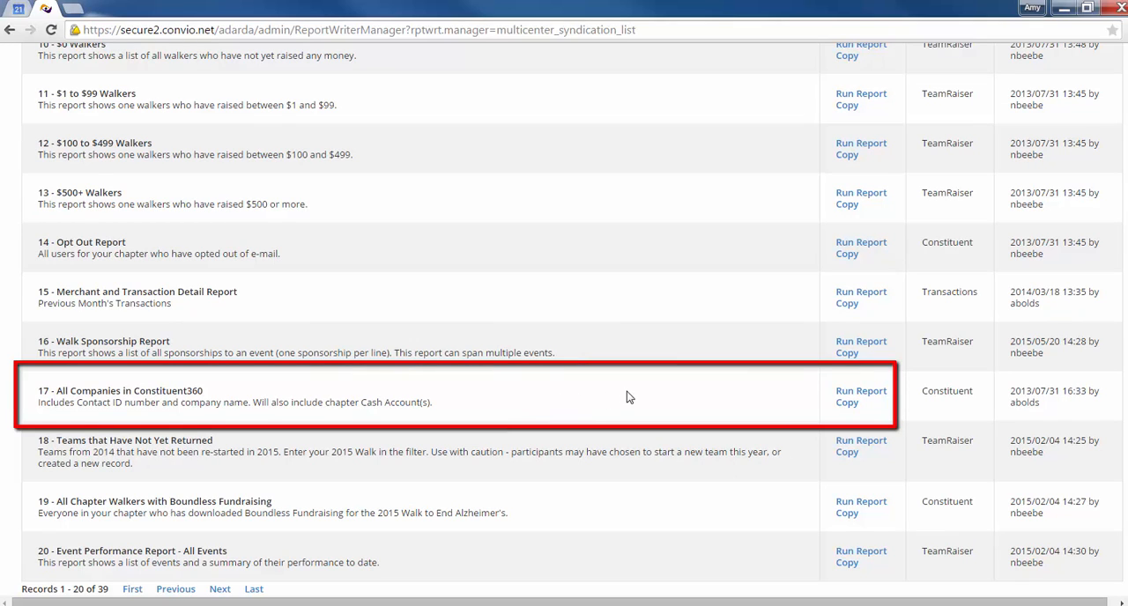
left_click(851, 396)
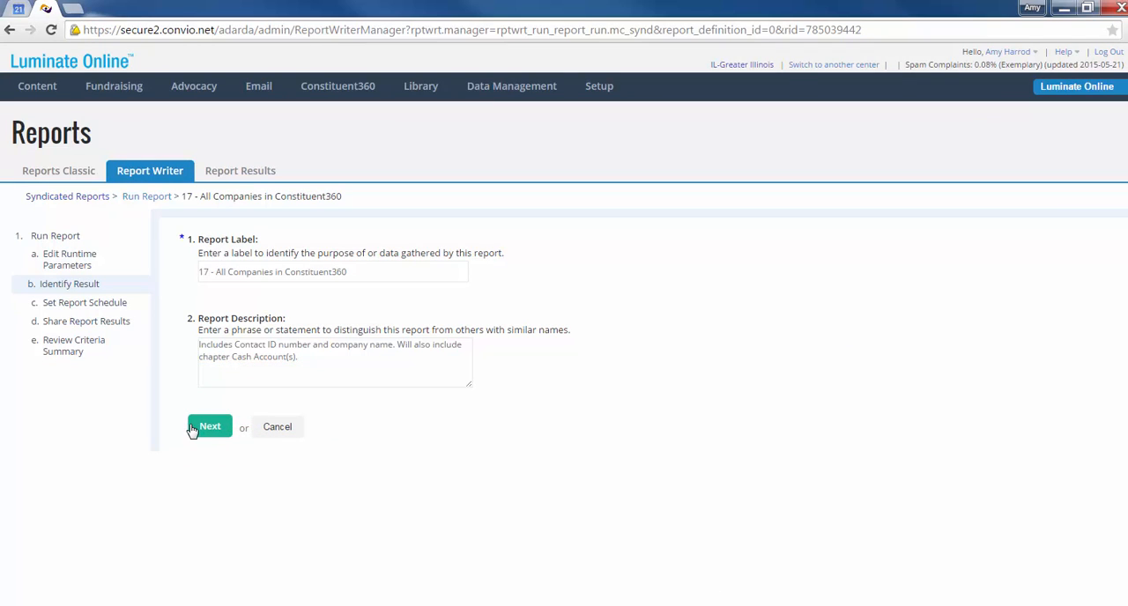
left_click(192, 429)
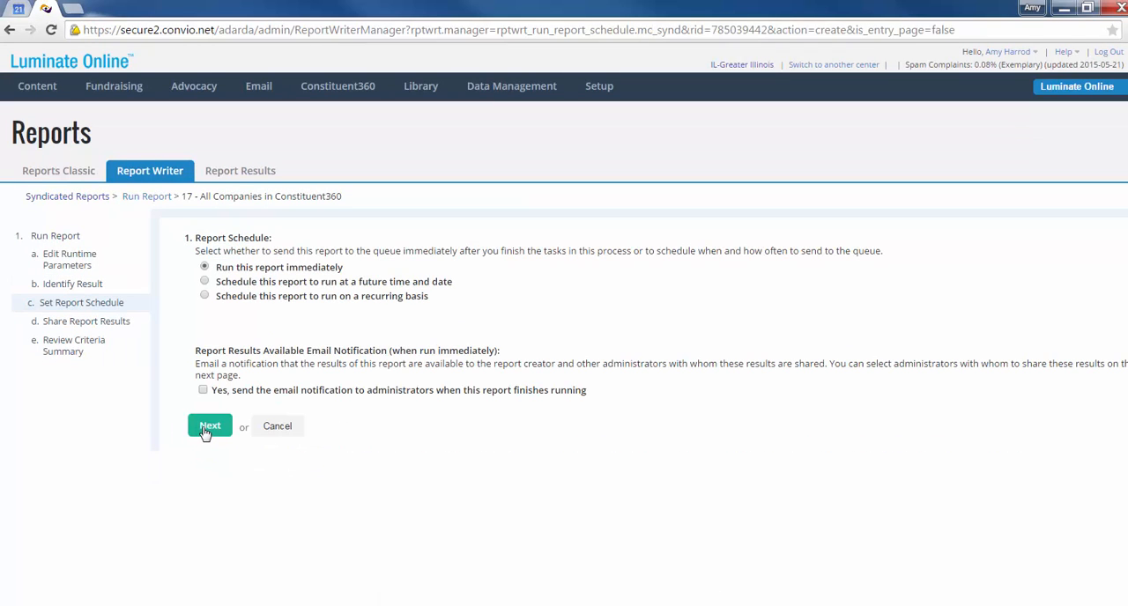
left_click(208, 427)
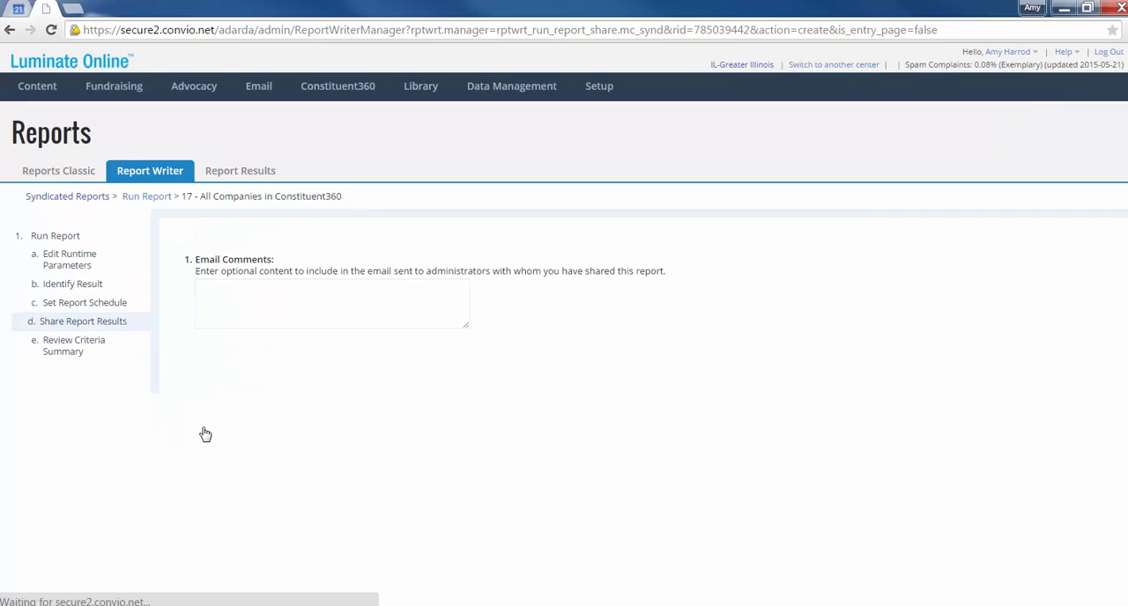
scroll(204, 432, "down", 1)
left_click(200, 574)
scroll(201, 582, "down", 3)
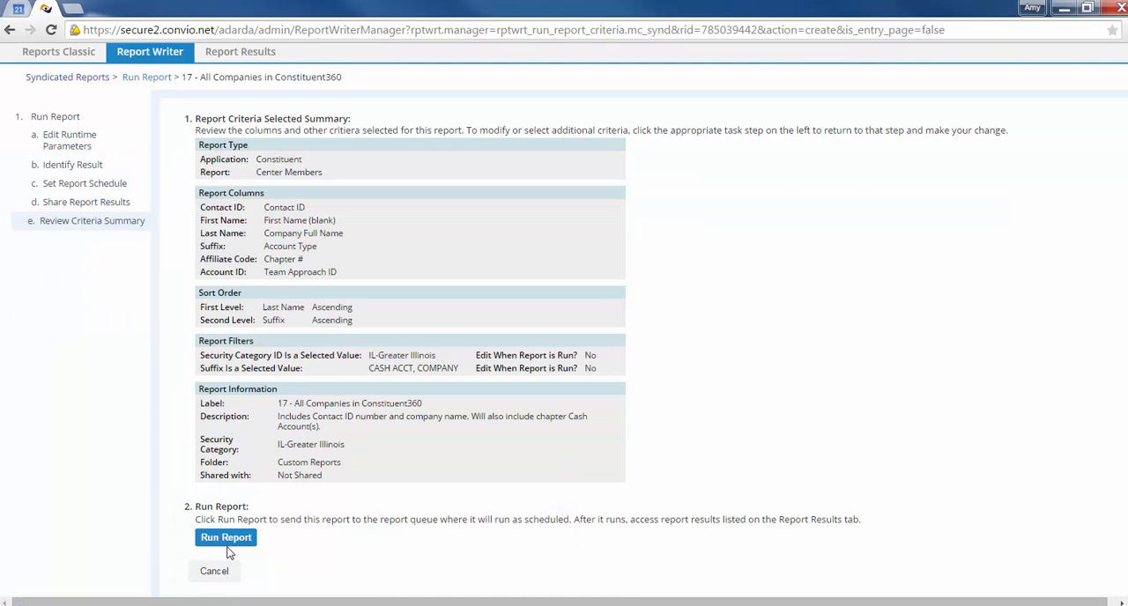
left_click(227, 538)
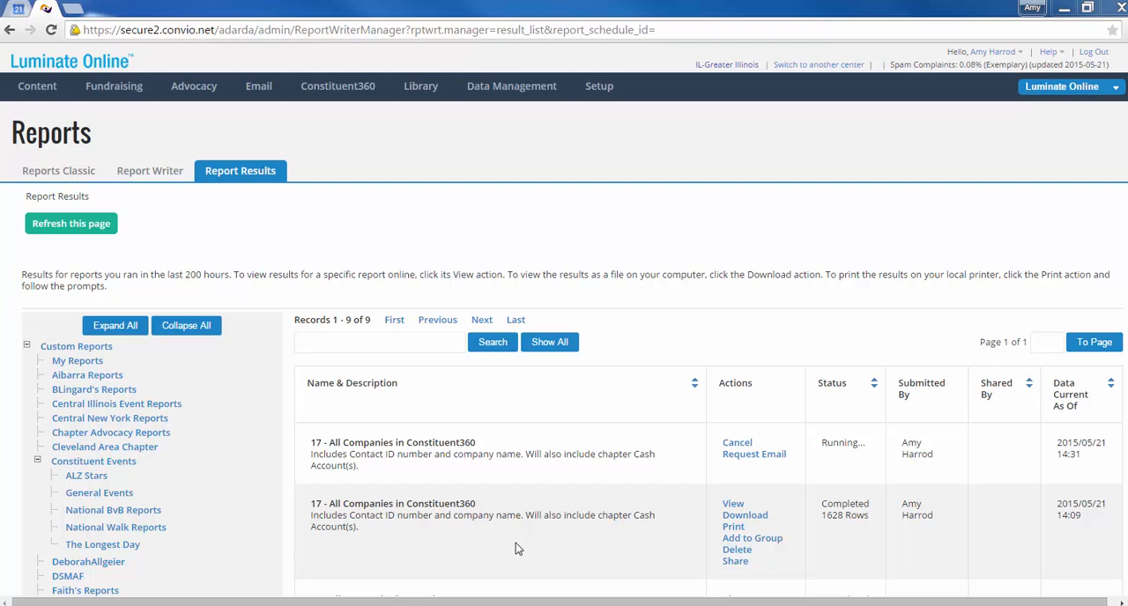
View the completed All Companies in Constituent360 results and copy the contact ID of Allied Packaging Systems & Supplies.
left_click(732, 505)
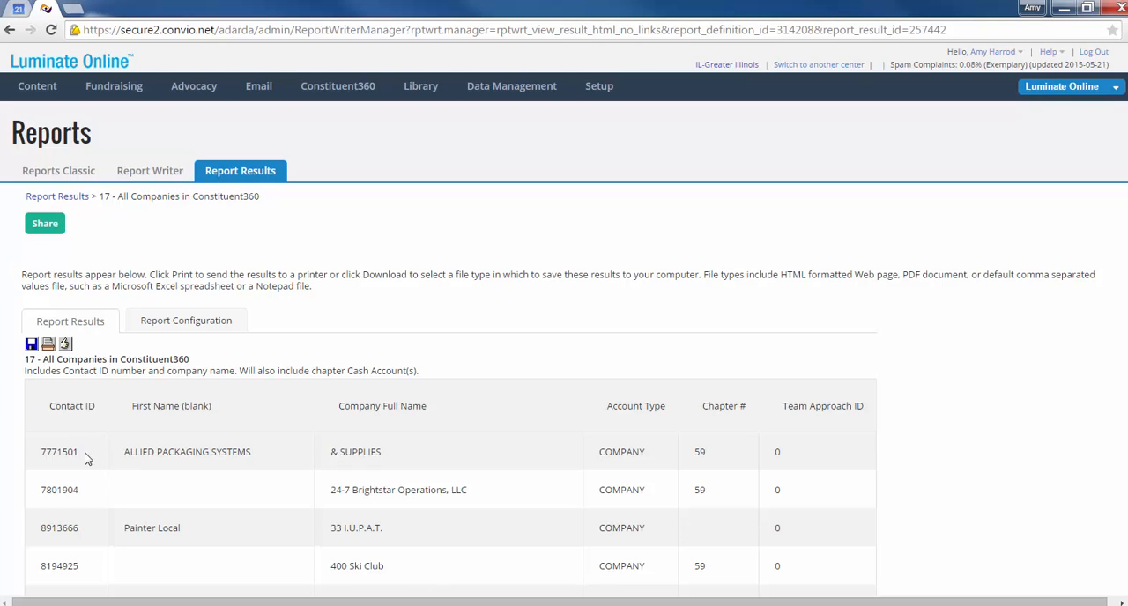
left_click_drag(75, 452, 44, 458)
right_click(64, 451)
left_click(89, 468)
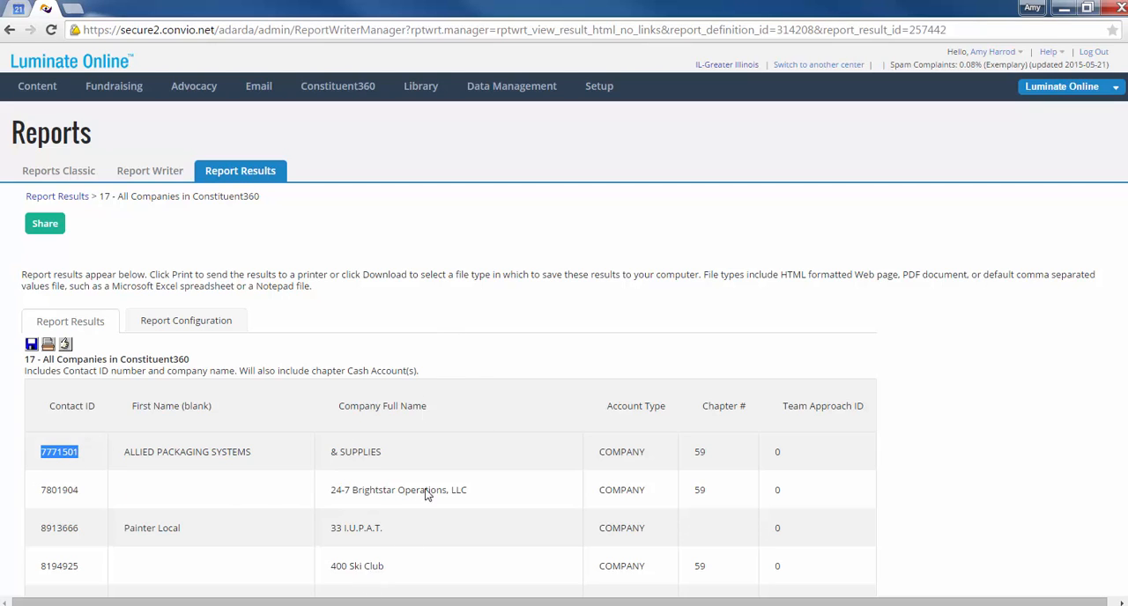
Manage the 2015 Walk TeamRaiser event and review its list of event gifts.
mouse_move(111, 95)
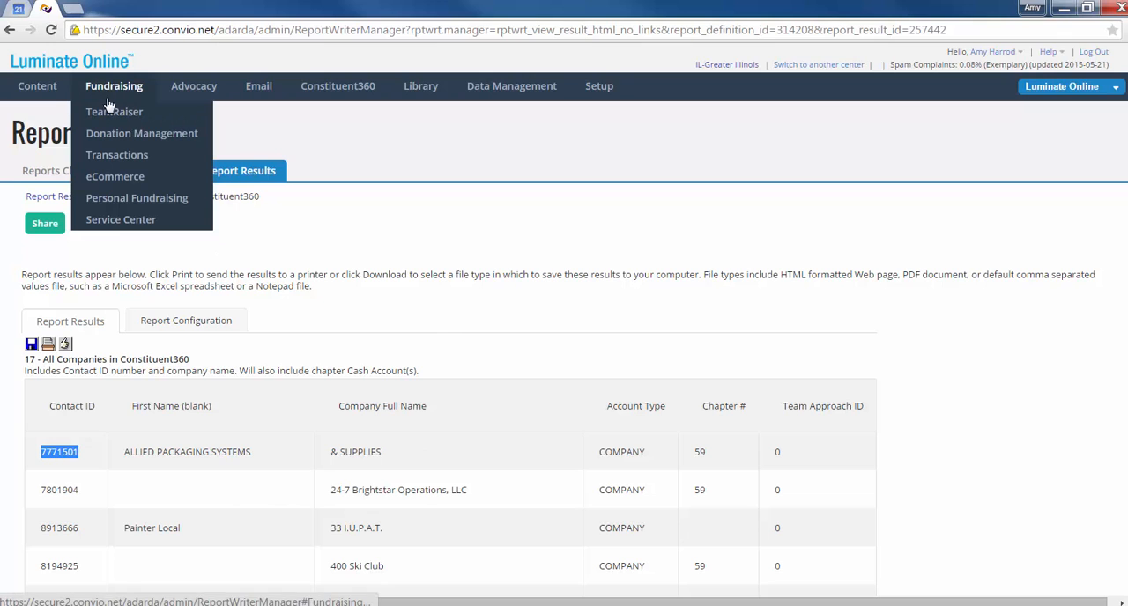
left_click(111, 114)
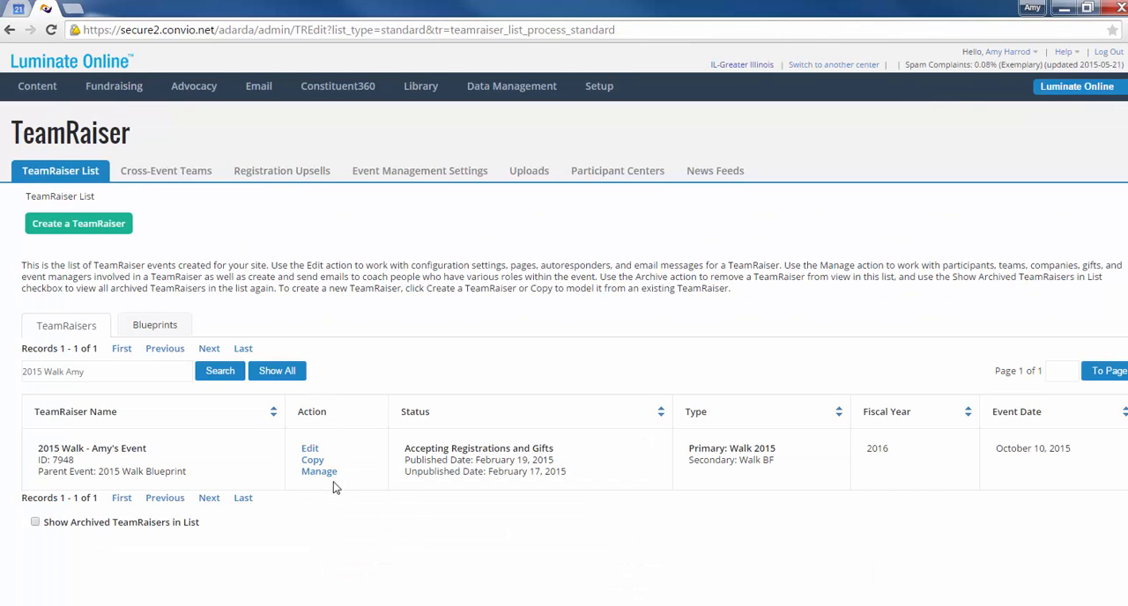
left_click(313, 473)
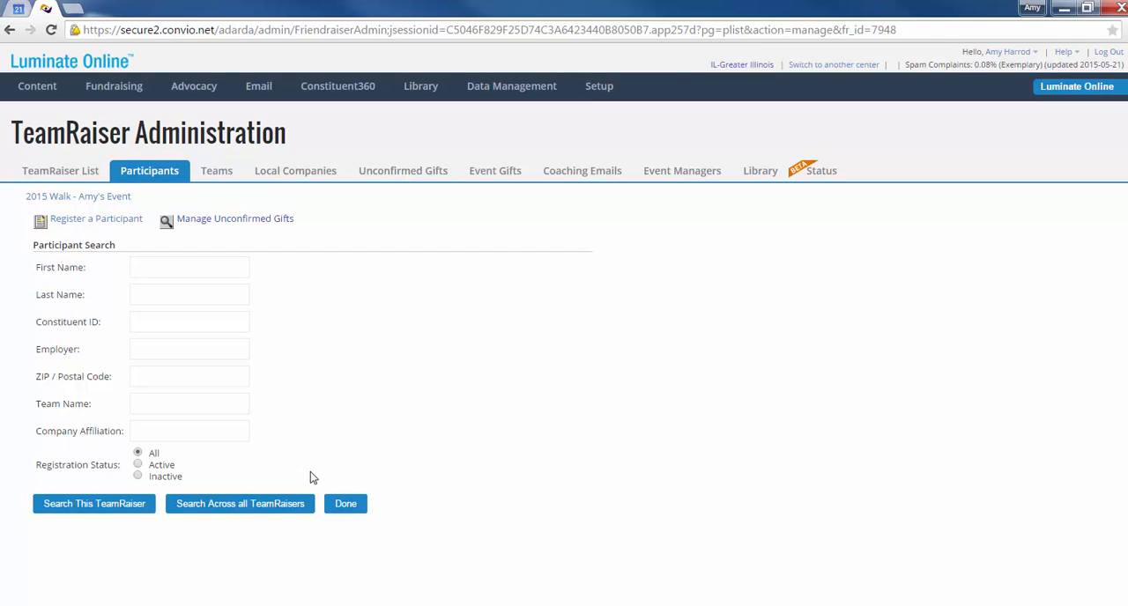
left_click(485, 175)
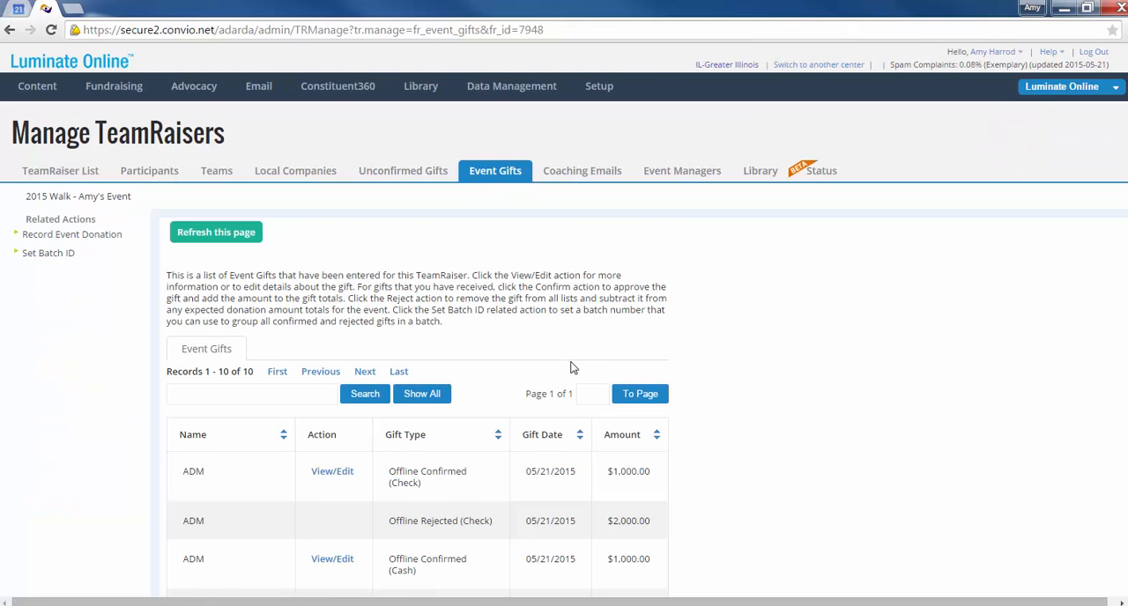
scroll(569, 361, "down", 4)
scroll(568, 361, "down", 1)
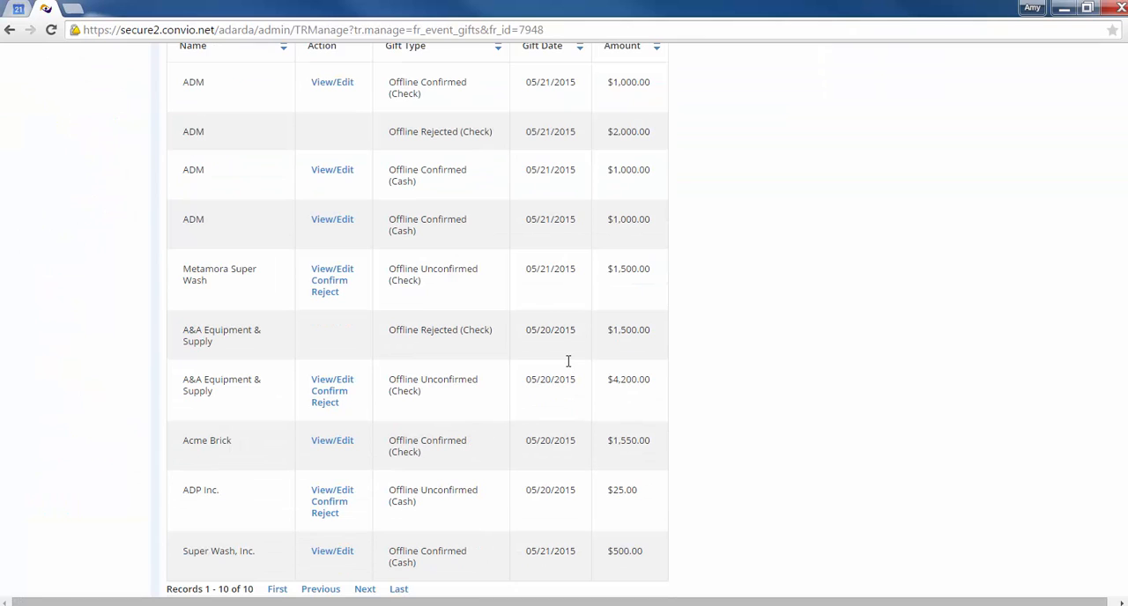
scroll(550, 365, "up", 3)
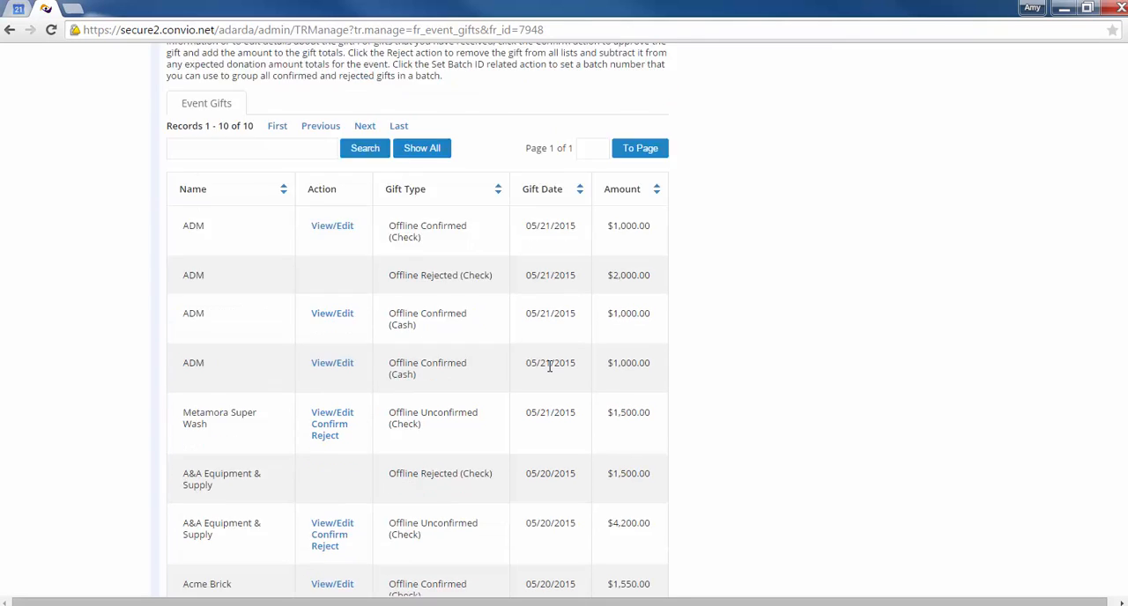
scroll(313, 330, "up", 1)
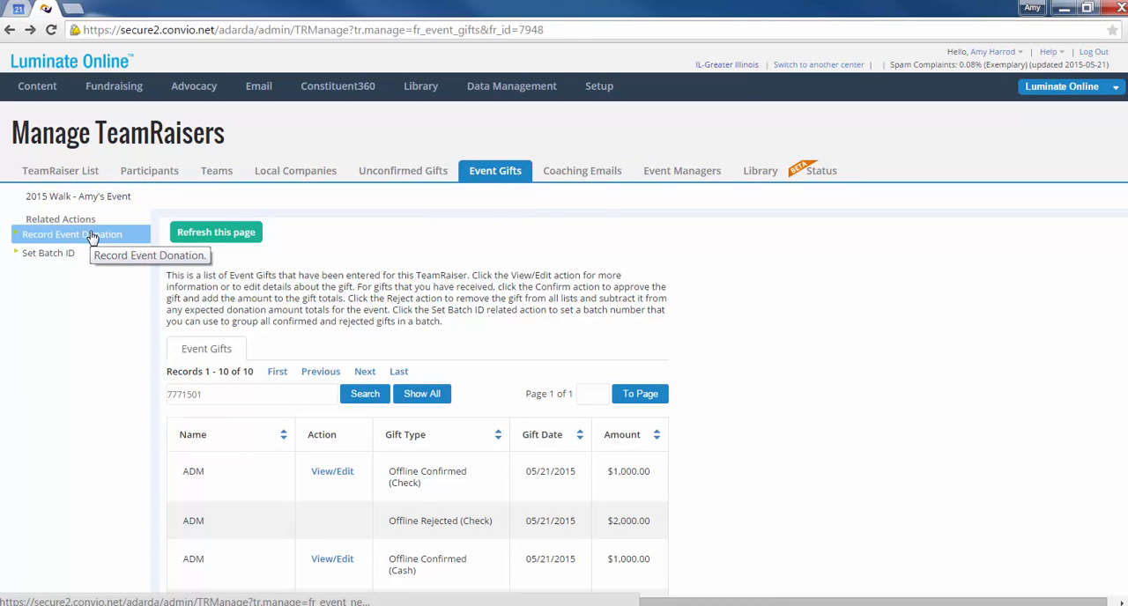
Start recording an event donation from an existing donor and paste the copied contact ID as the constituent ID.
left_click(92, 235)
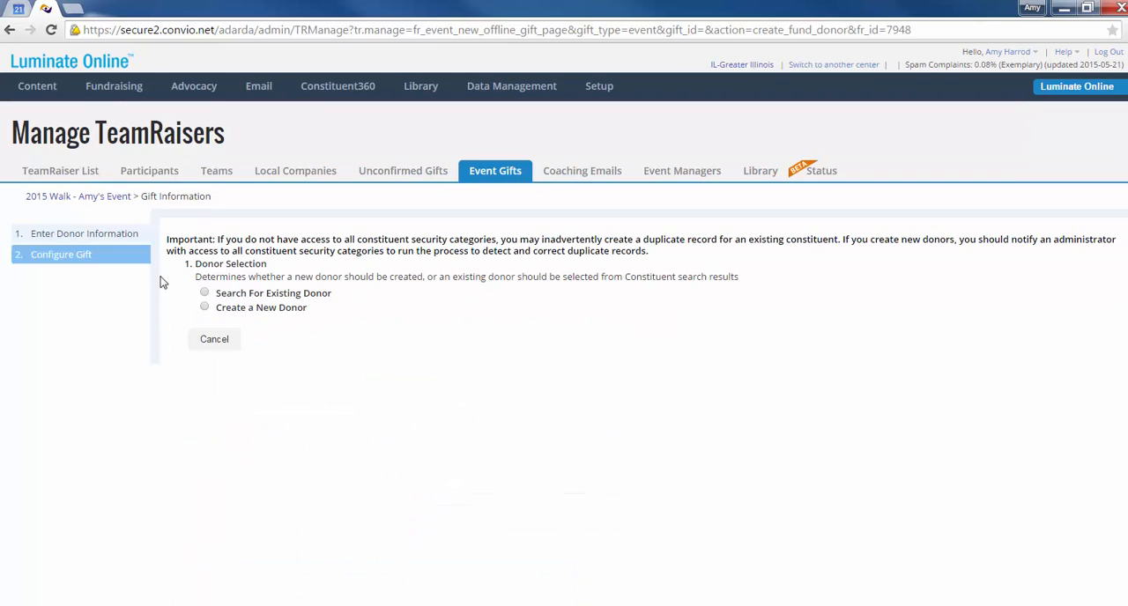
left_click(205, 294)
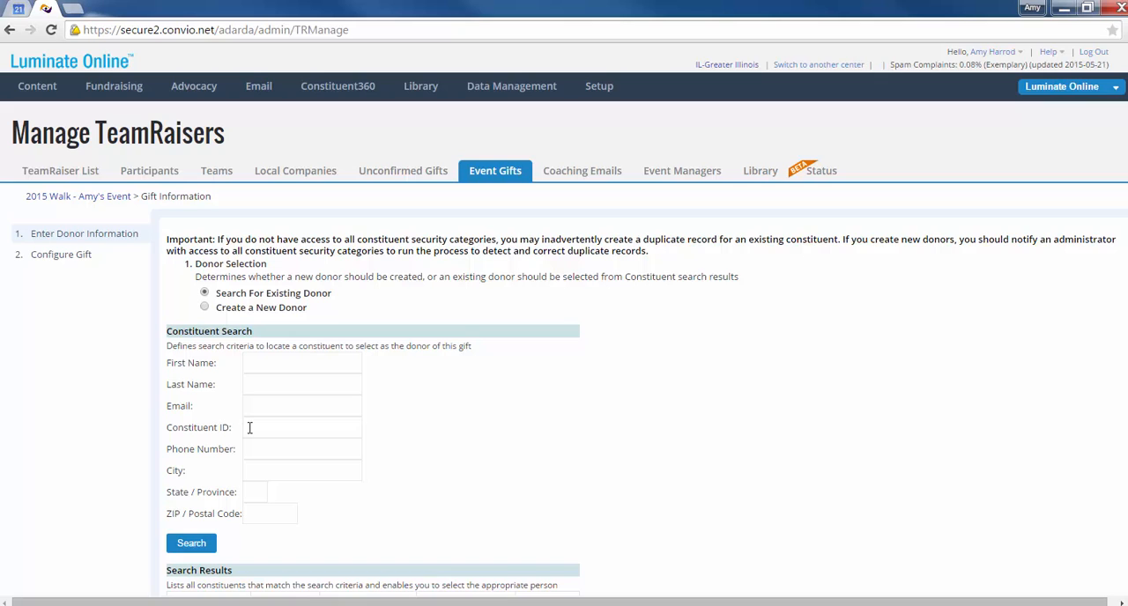
left_click(249, 427)
right_click(249, 428)
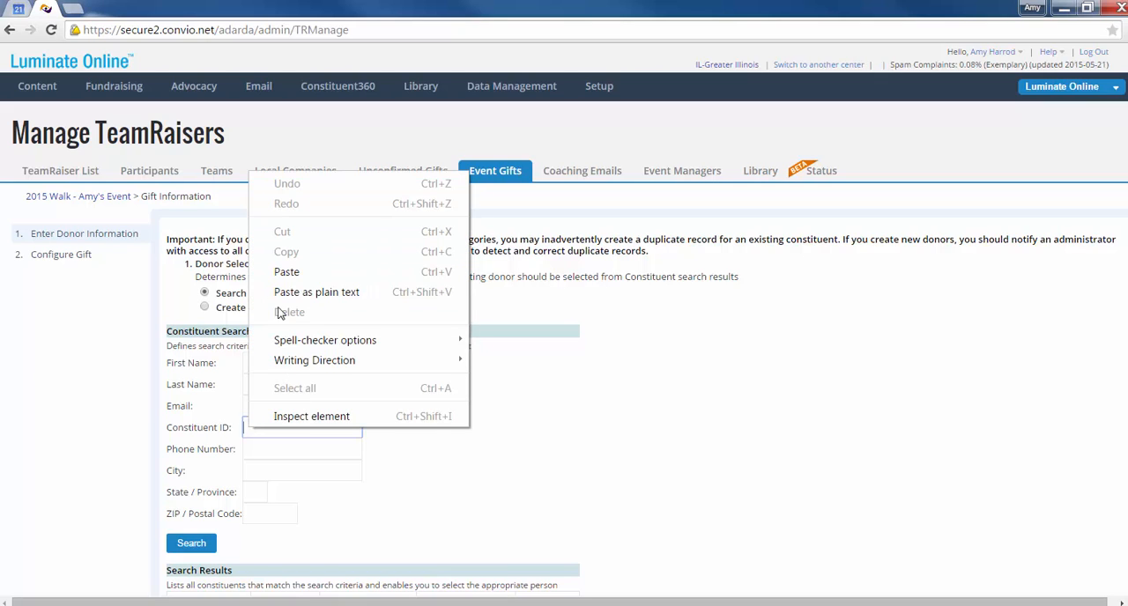
left_click(275, 272)
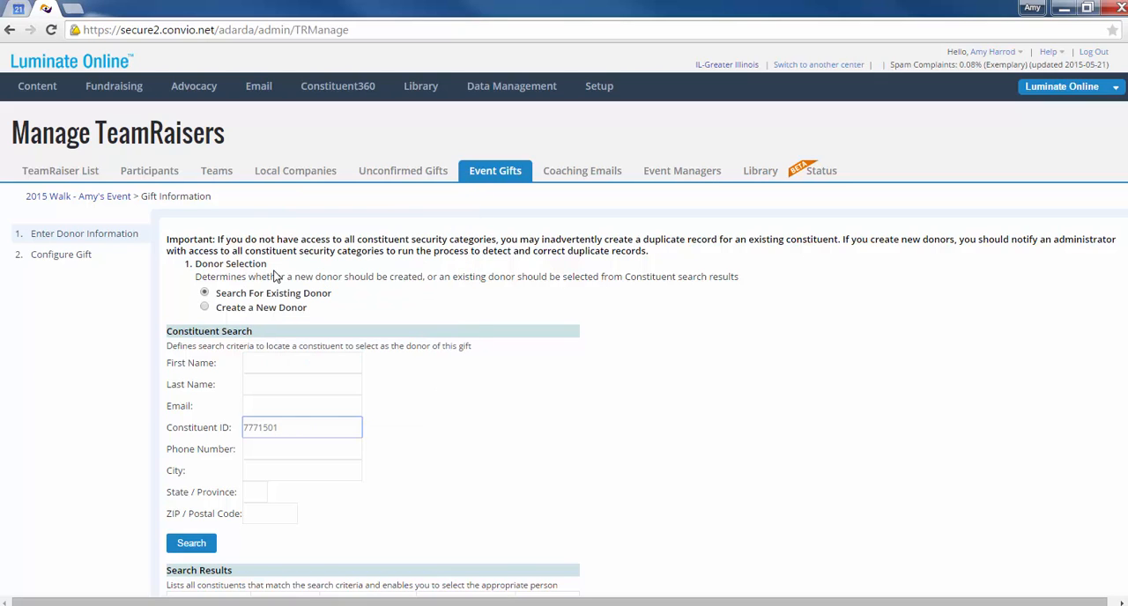
Search for the constituent and select Allied Packaging Systems & Supplies as the gift's donor.
scroll(501, 388, "down", 1)
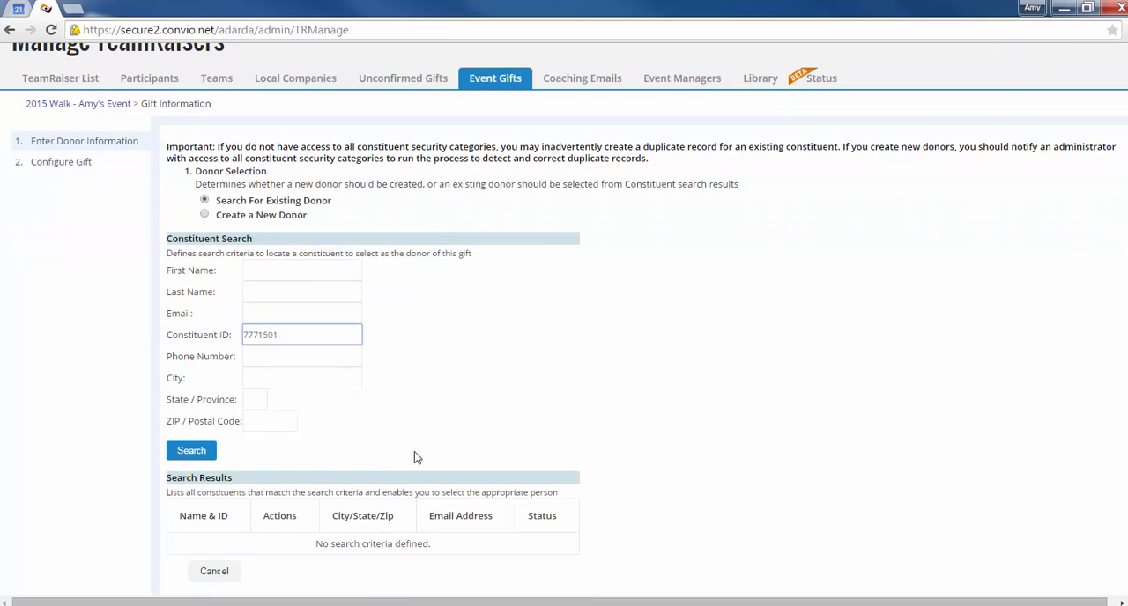
left_click(190, 460)
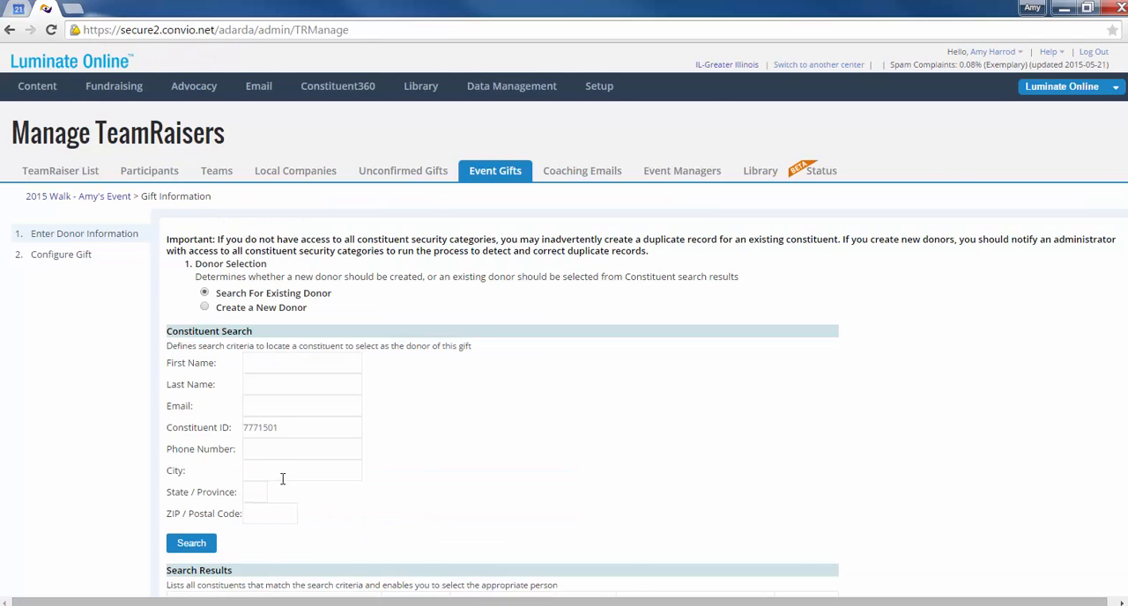
scroll(281, 475, "down", 1)
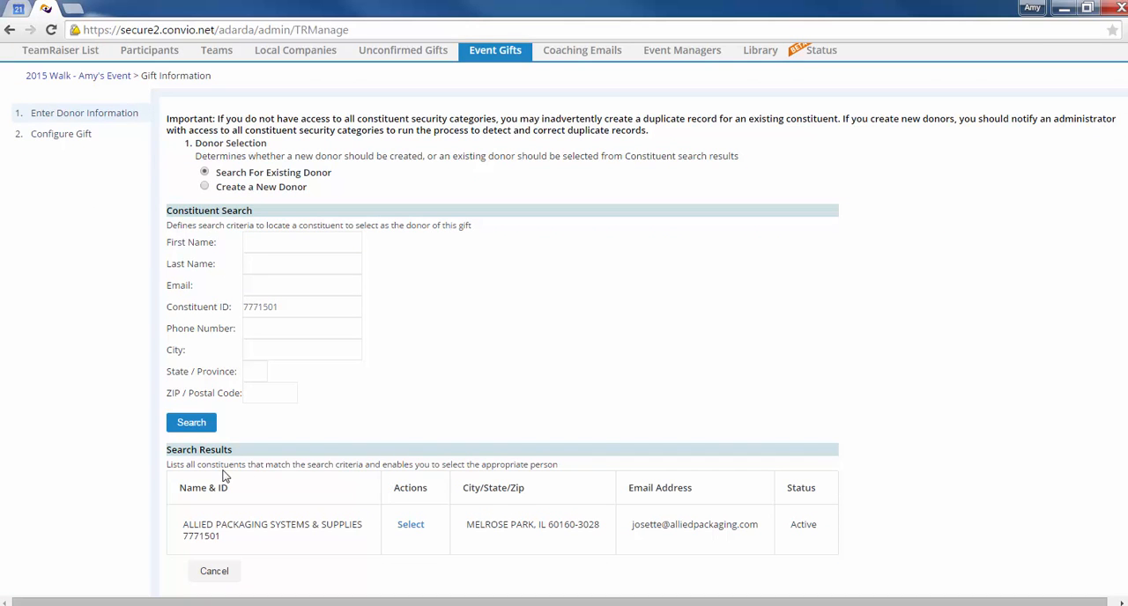
left_click(409, 527)
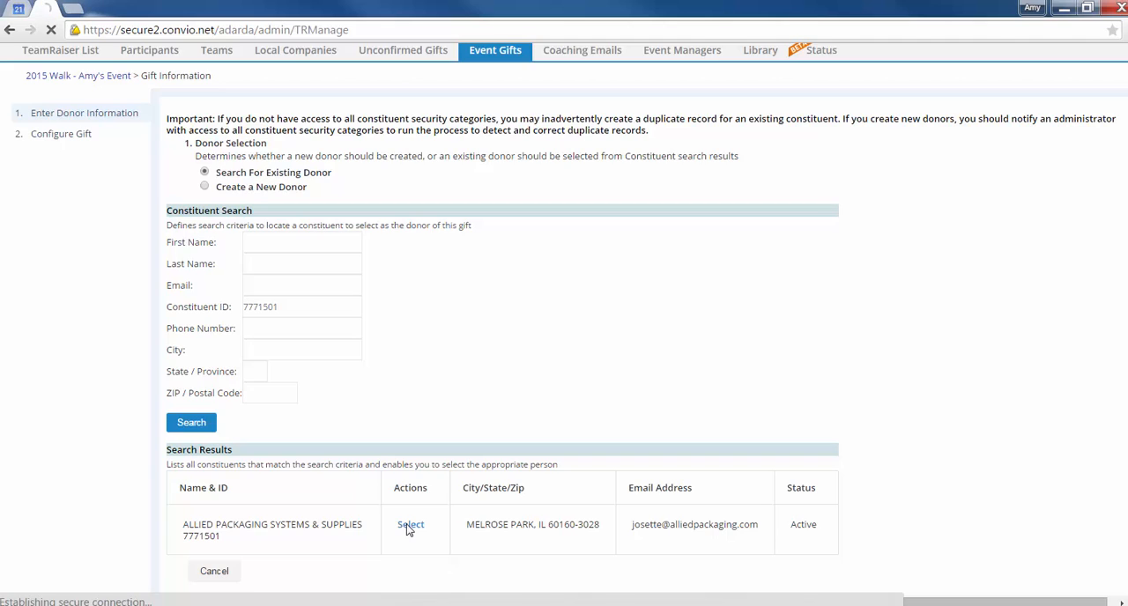
Set the one-time gift's amount to $1000.00 and its category to Sponsorship.
scroll(511, 361, "down", 1)
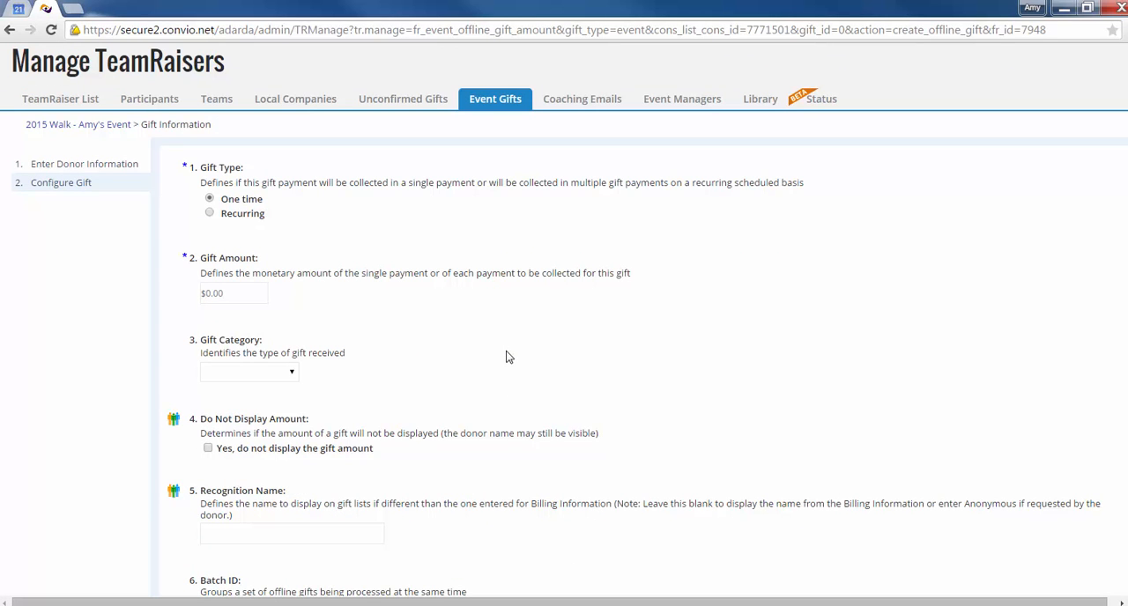
left_click(207, 294)
type("1000.00")
left_click(291, 375)
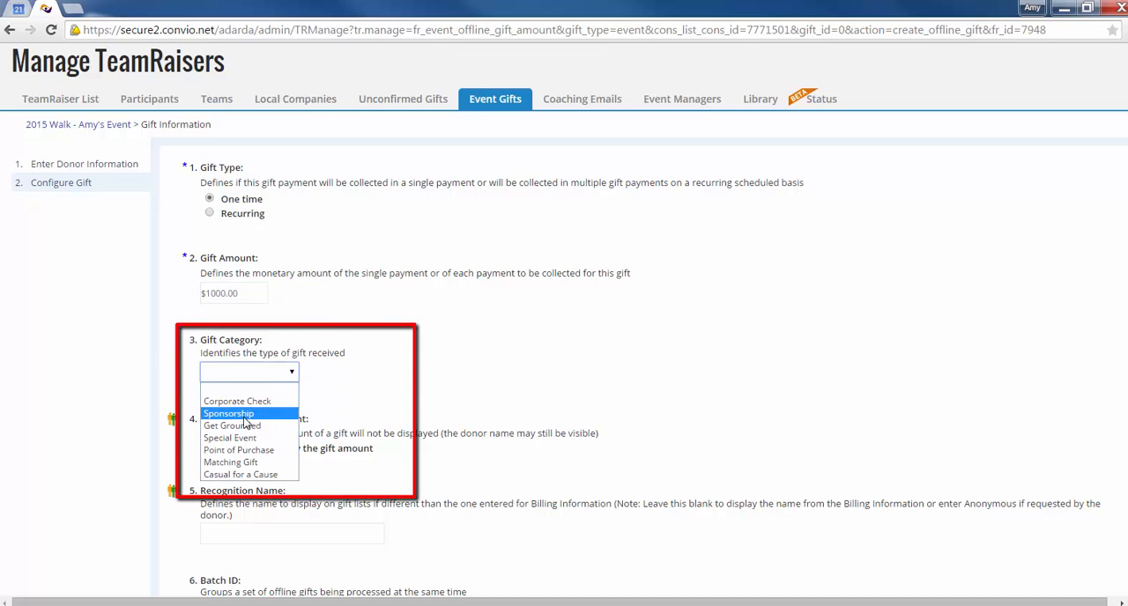
left_click(243, 414)
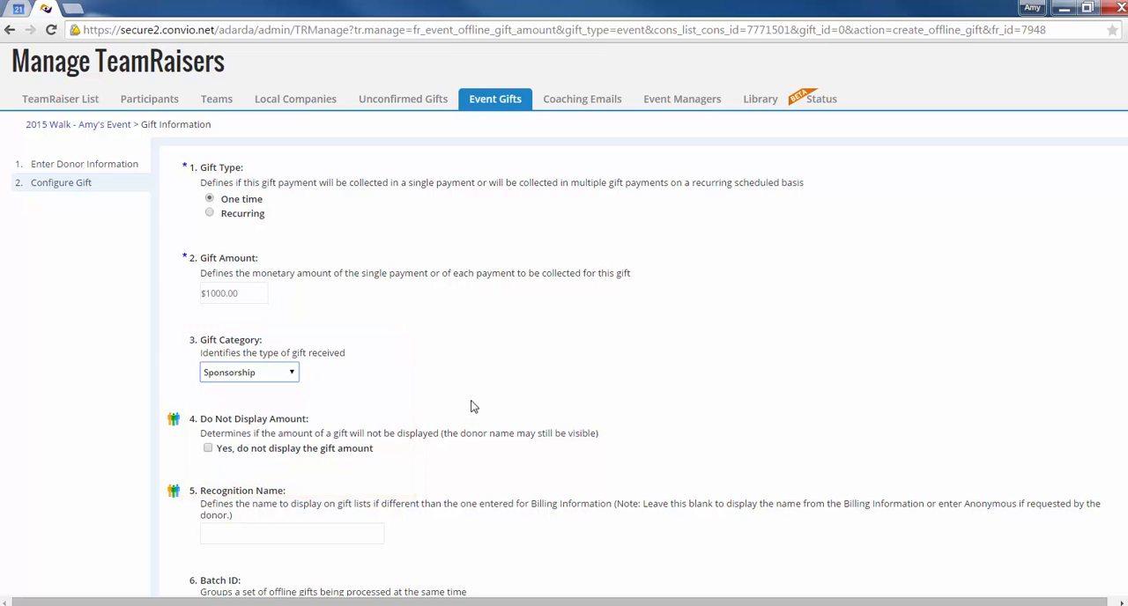
Set the gift's payment method to Check and its payment status to Unconfirmed, and process the gift.
scroll(464, 396, "down", 3)
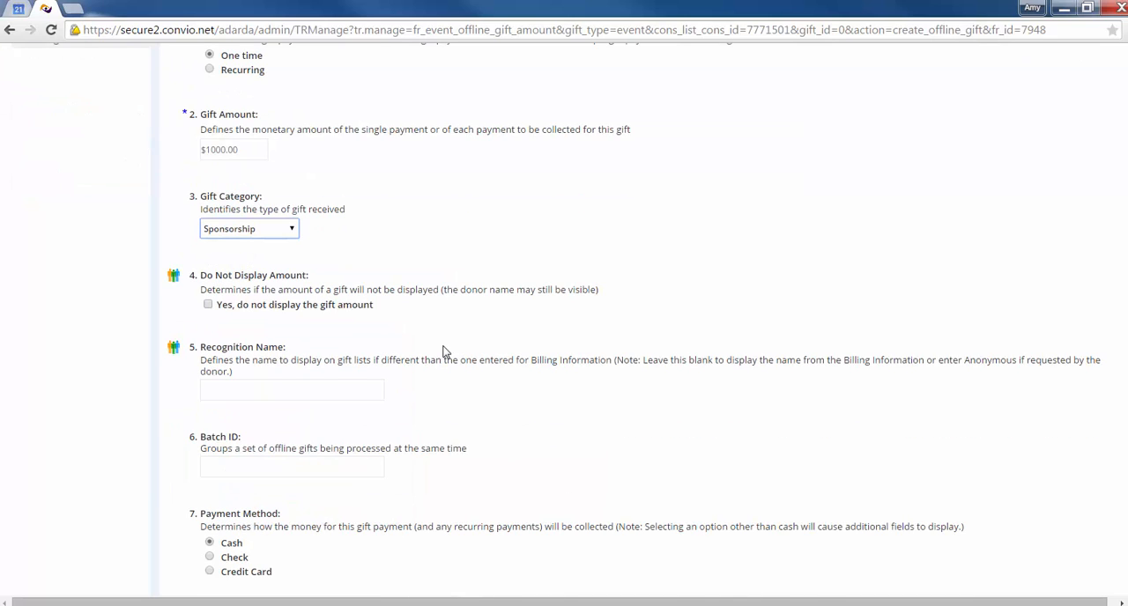
scroll(308, 293, "down", 1)
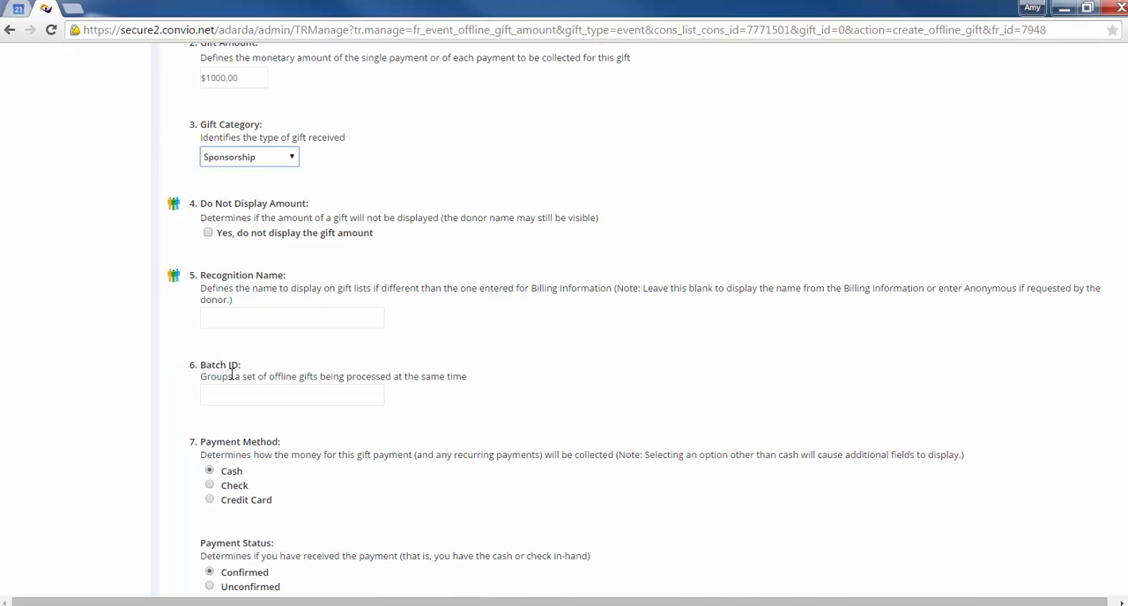
scroll(474, 387, "down", 2)
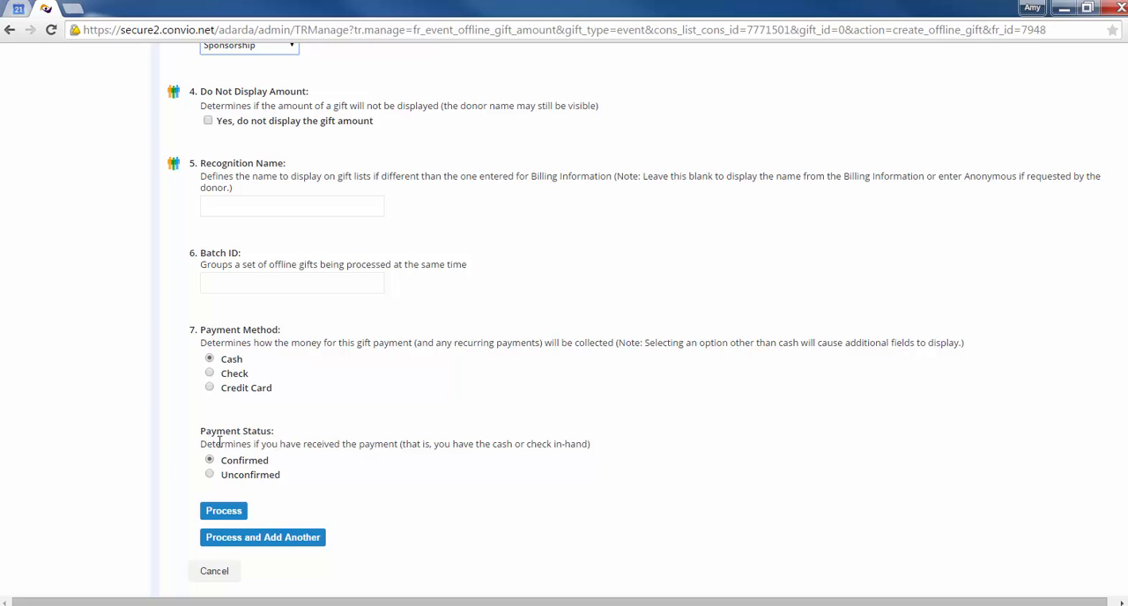
left_click(210, 373)
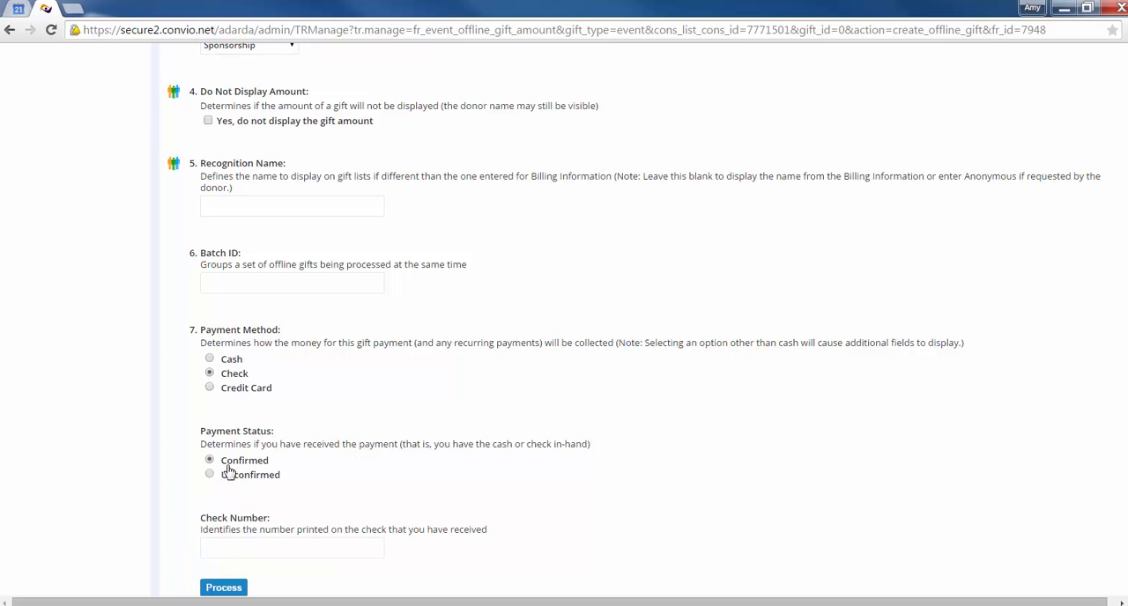
scroll(222, 471, "down", 2)
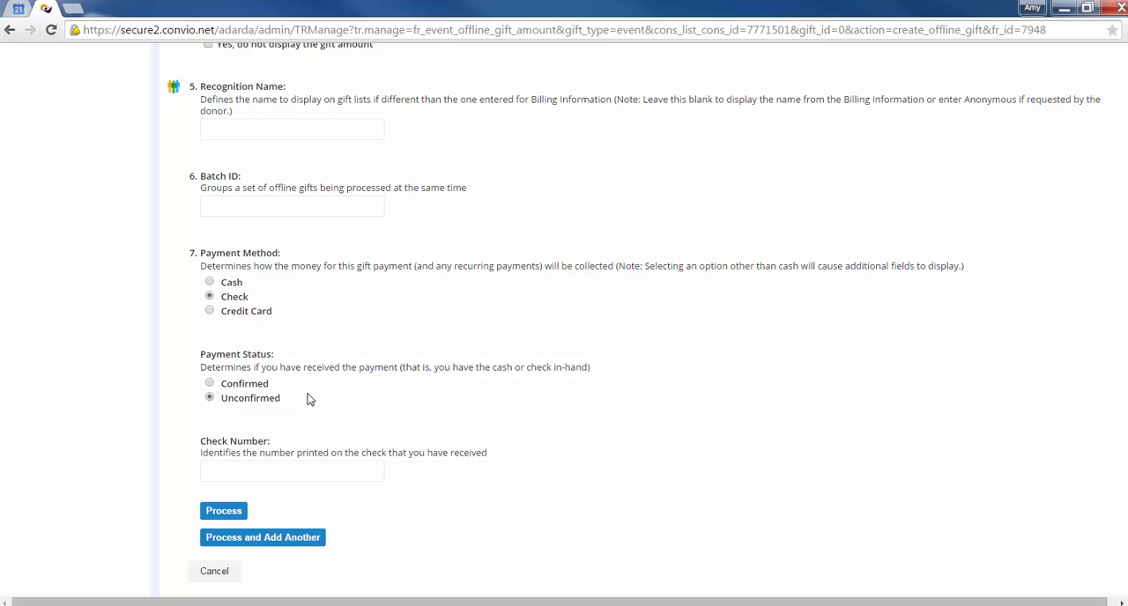
left_click(224, 516)
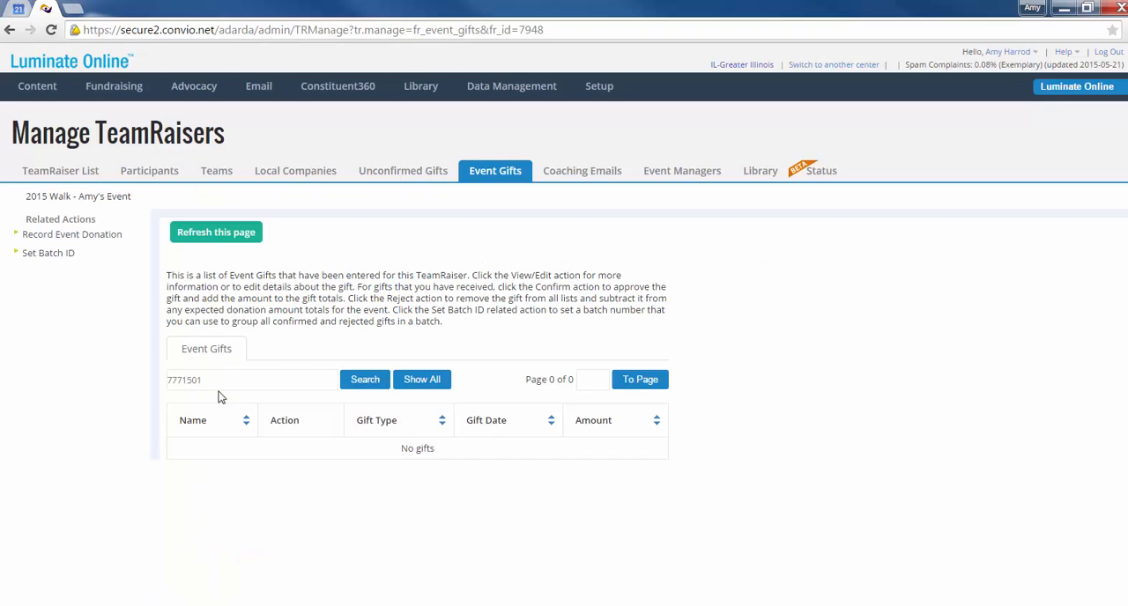
Clear the constituent ID from the event gifts search and rerun it to list all of the event's gifts.
double_click(211, 379)
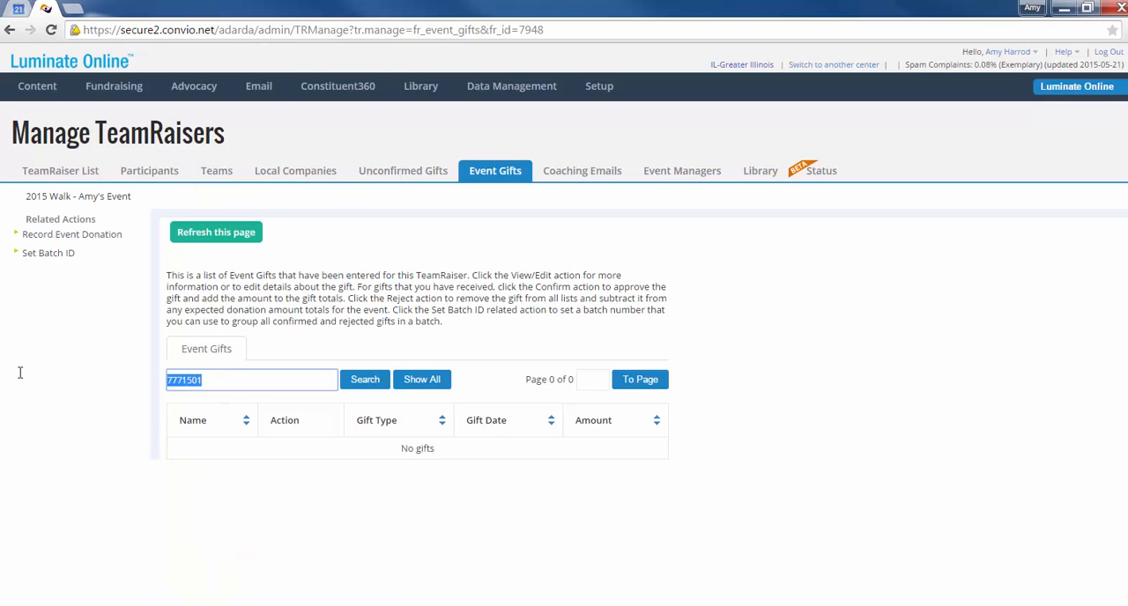
key("BackSpace")
left_click(355, 385)
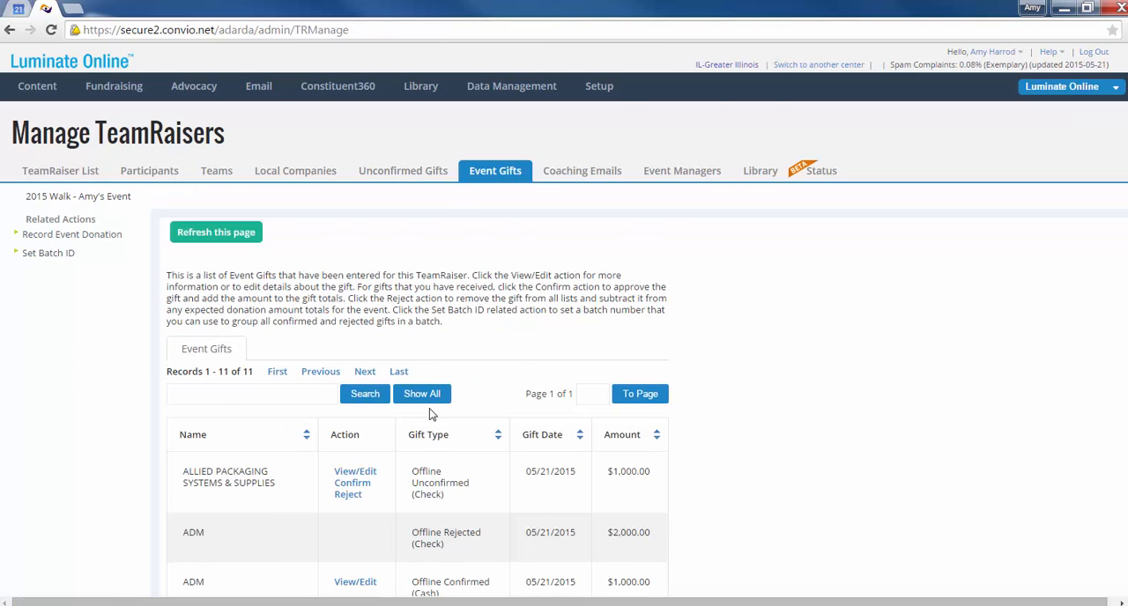
scroll(361, 477, "down", 1)
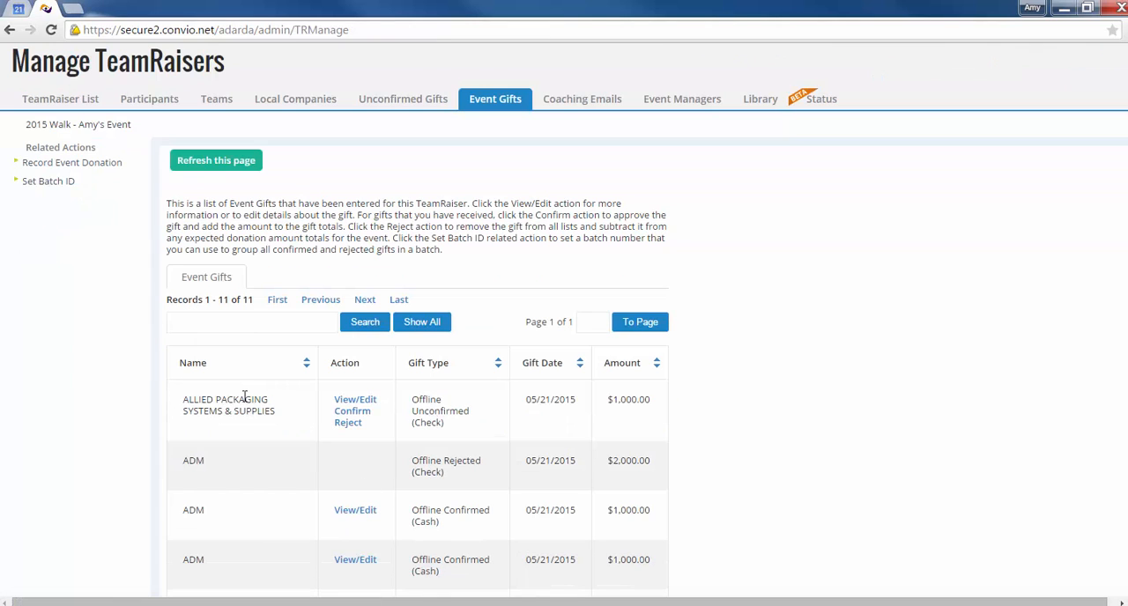